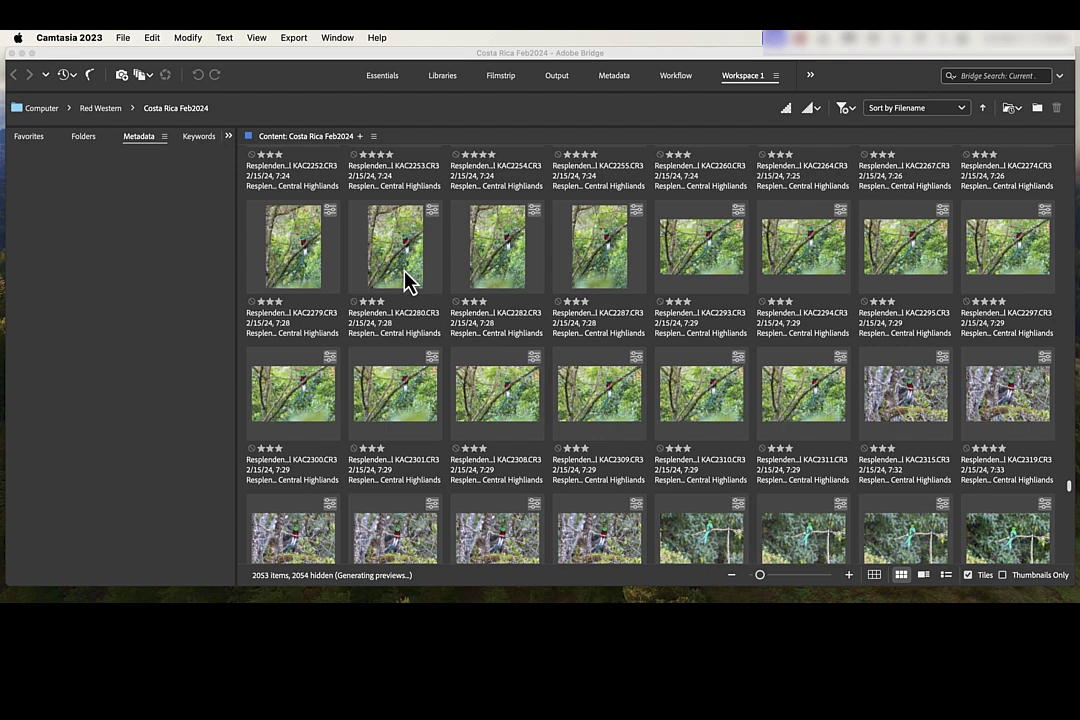
# Step: Select the quetzal shots KAC2280 and KAC2282 together in the Bridge Content panel
pyautogui.click(408, 283)
pyautogui.click(406, 282)
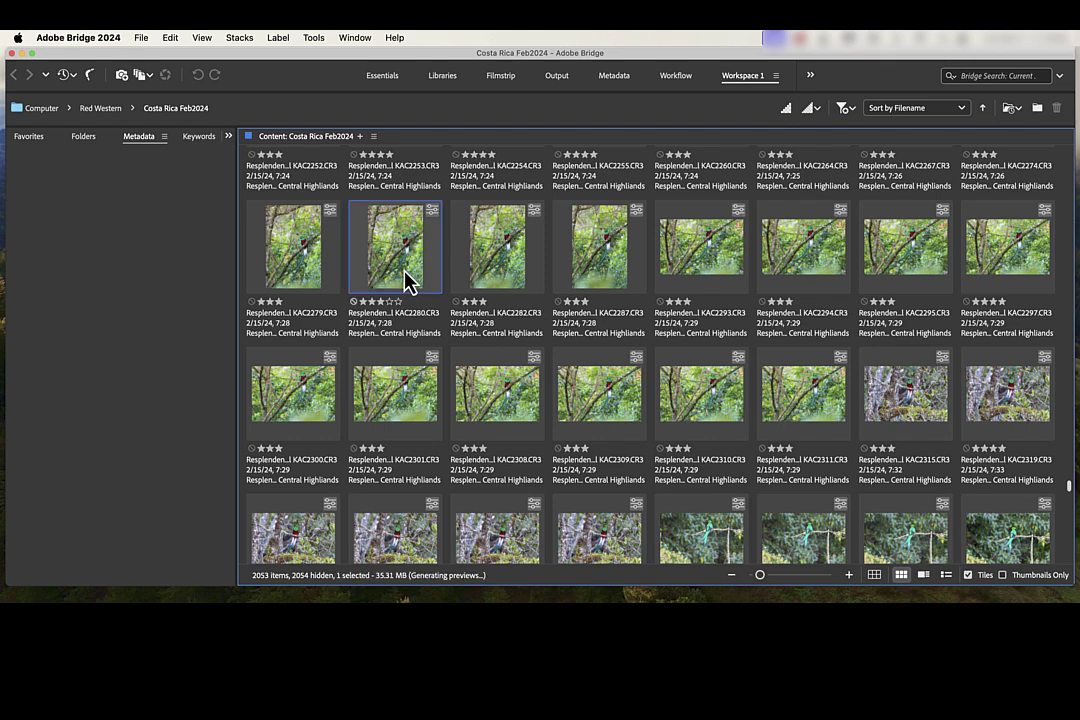
pyautogui.keyDown('shift'); pyautogui.click(497, 268); pyautogui.keyUp('shift')
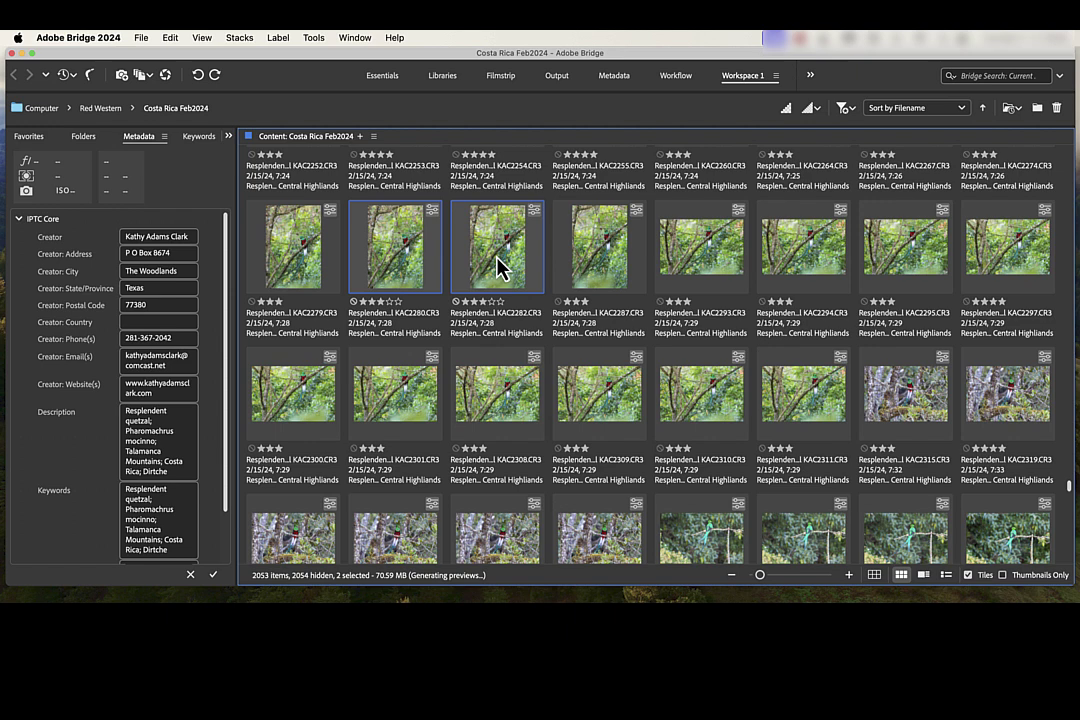
# Step: Open both quetzal raws in Camera Raw, reset them to defaults, and apply Auto to KAC2280
pyautogui.doubleClick(497, 268)
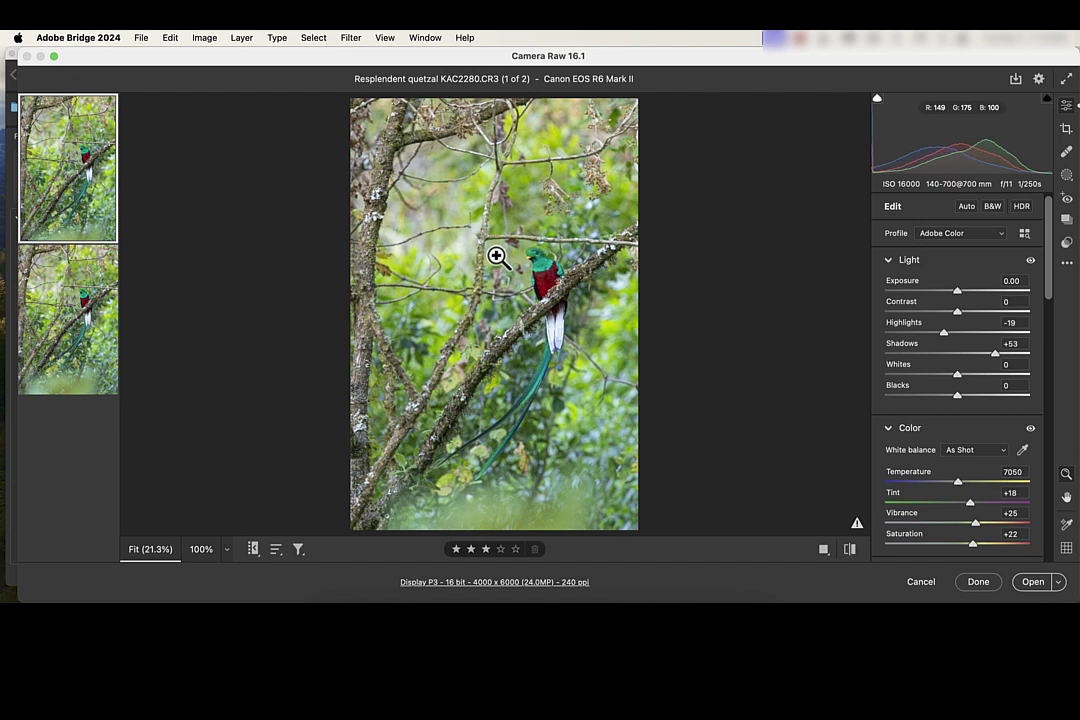
pyautogui.press('super+a')
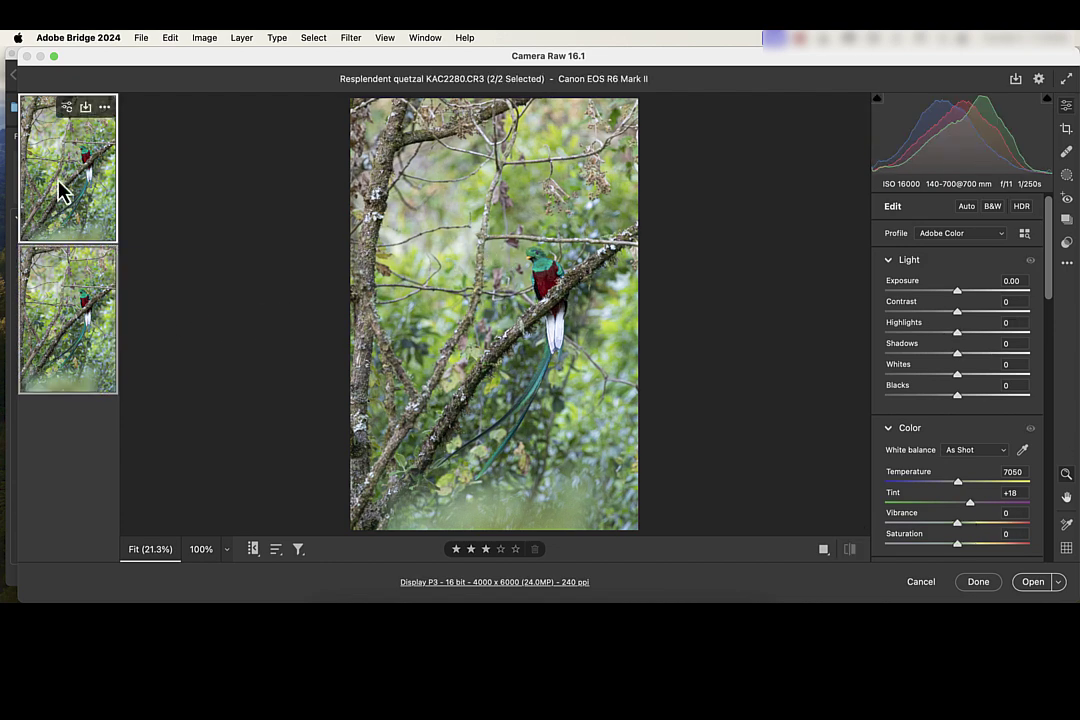
pyautogui.click(55, 190)
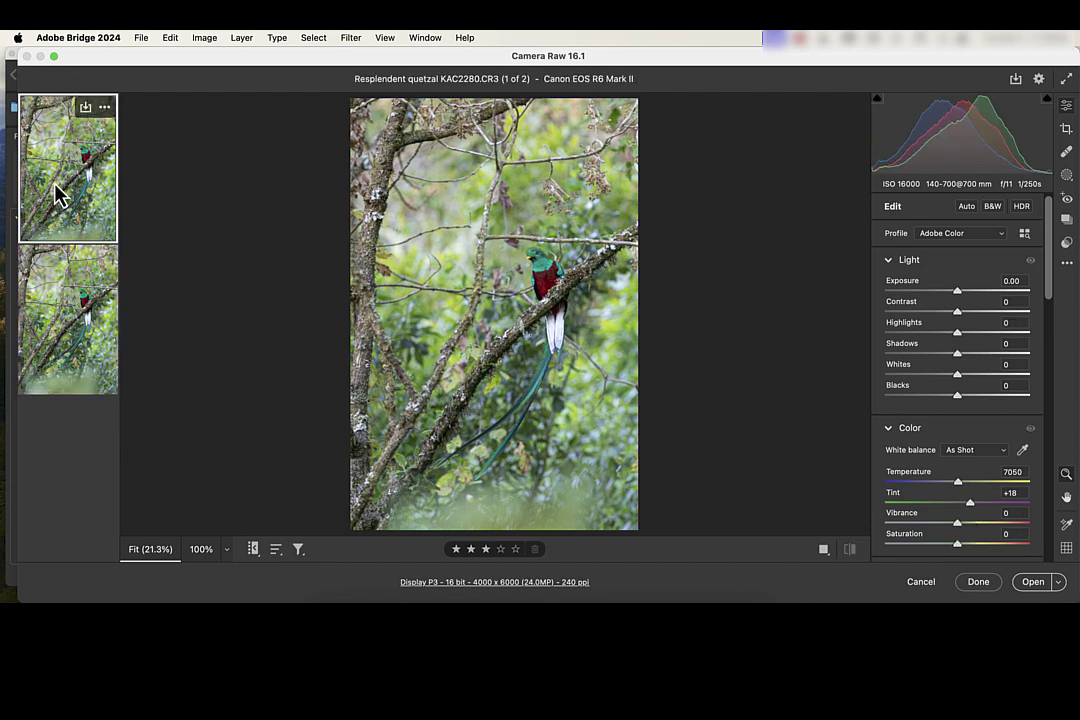
pyautogui.click(68, 340)
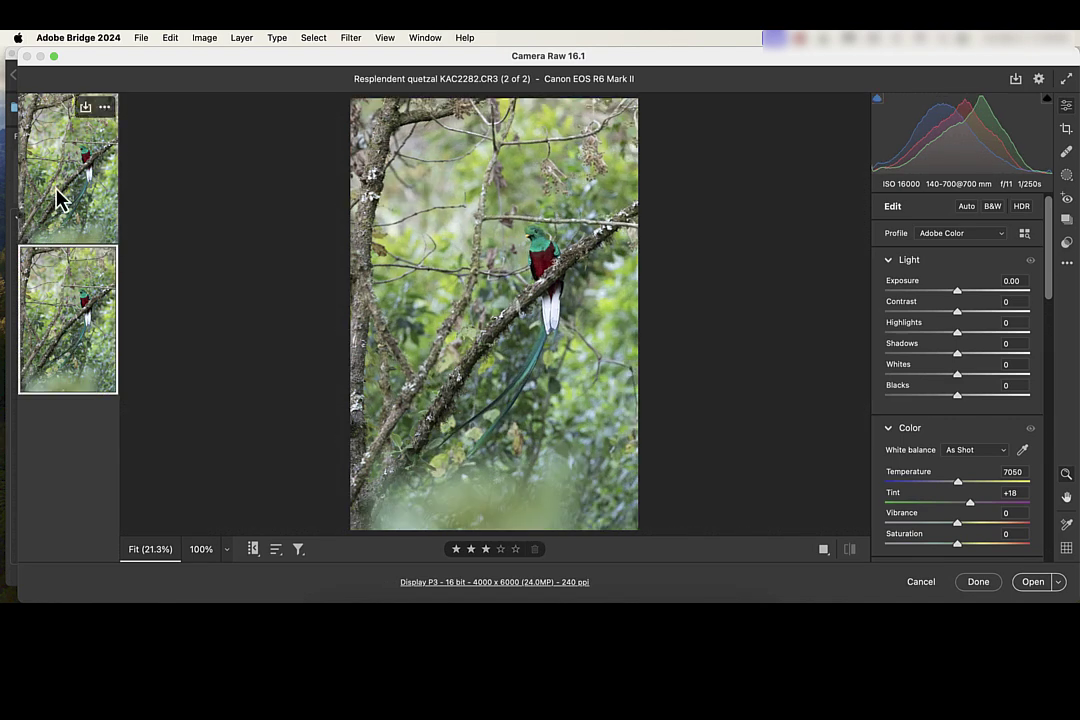
pyautogui.click(57, 195)
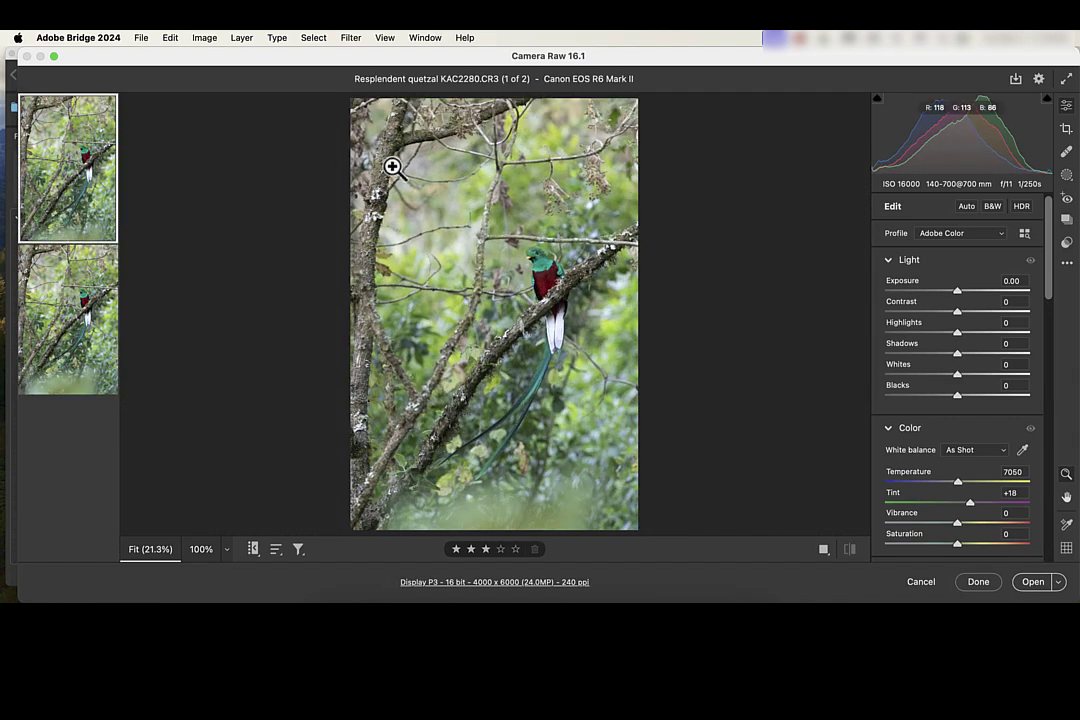
pyautogui.click(967, 207)
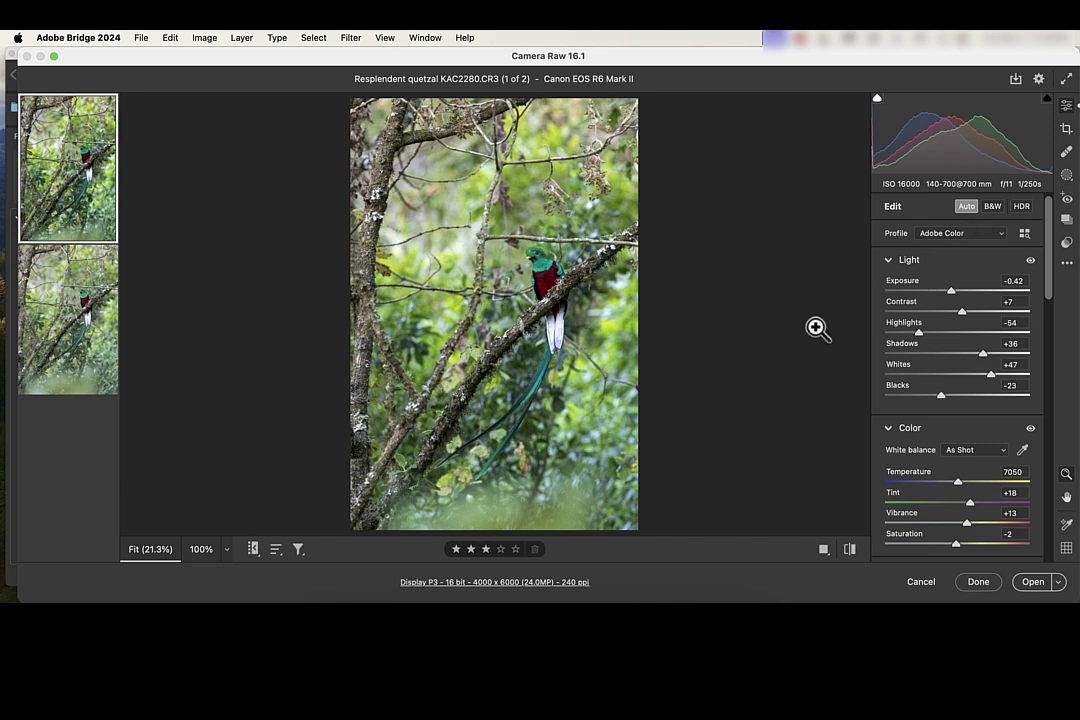
# Step: On KAC2282, set Effects Texture to +25 and Color Vibrance +15, Saturation +18
pyautogui.click(78, 320)
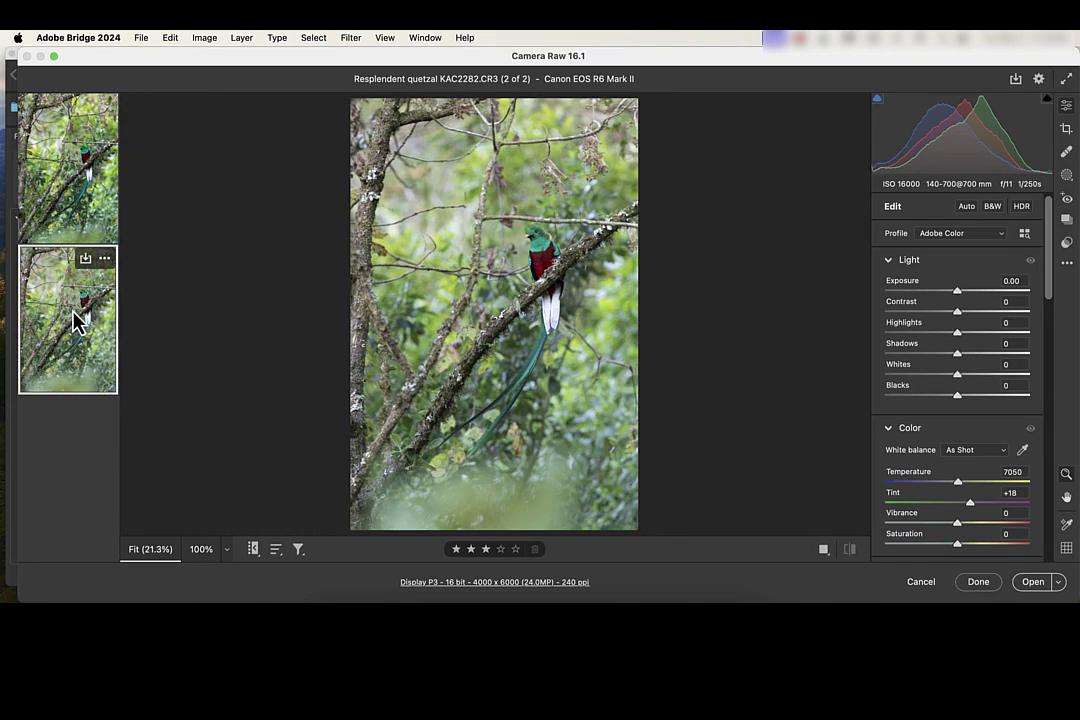
pyautogui.scroll(-4, 955, 393)
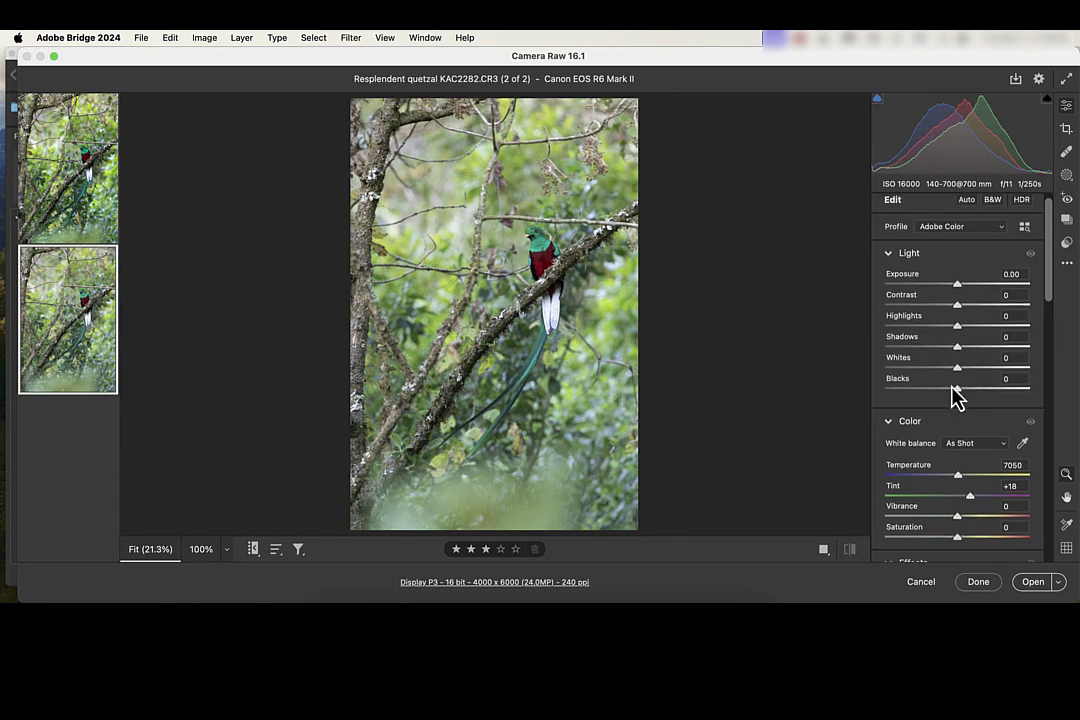
pyautogui.scroll(-3, 955, 393)
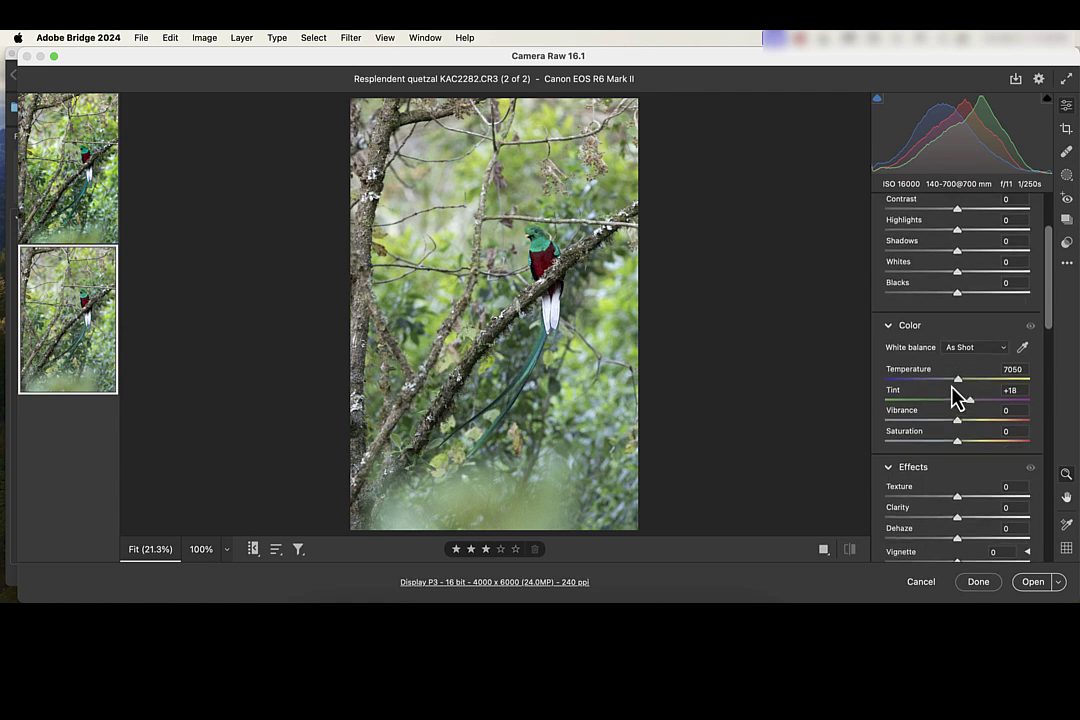
pyautogui.click(976, 450)
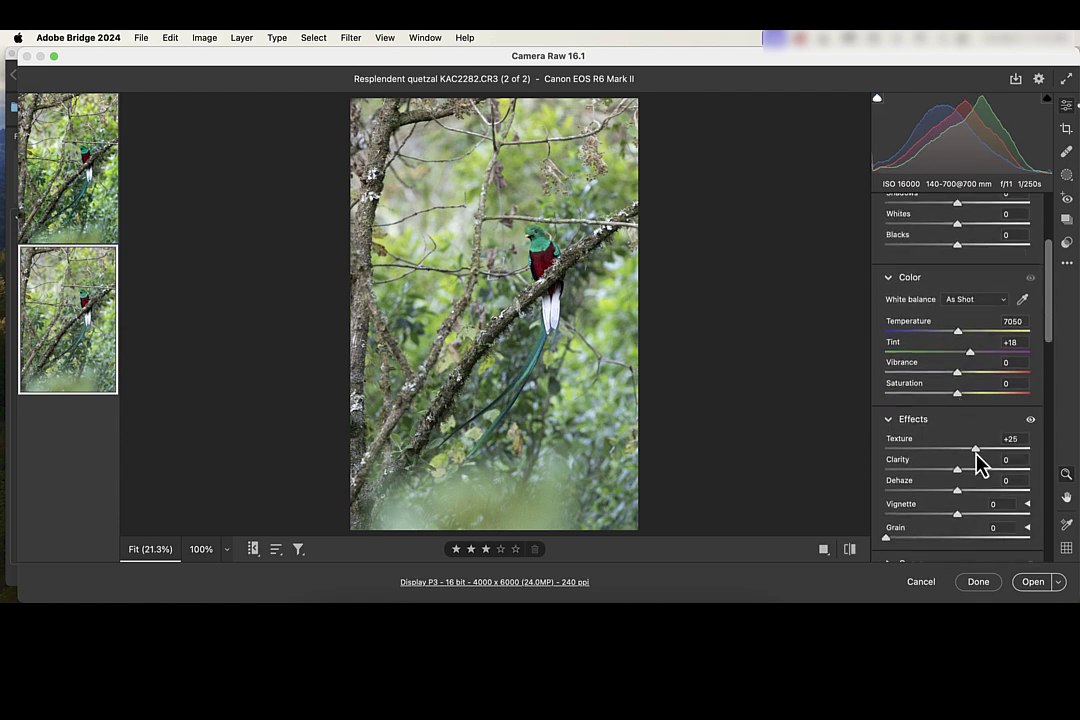
pyautogui.scroll(-3, 976, 452)
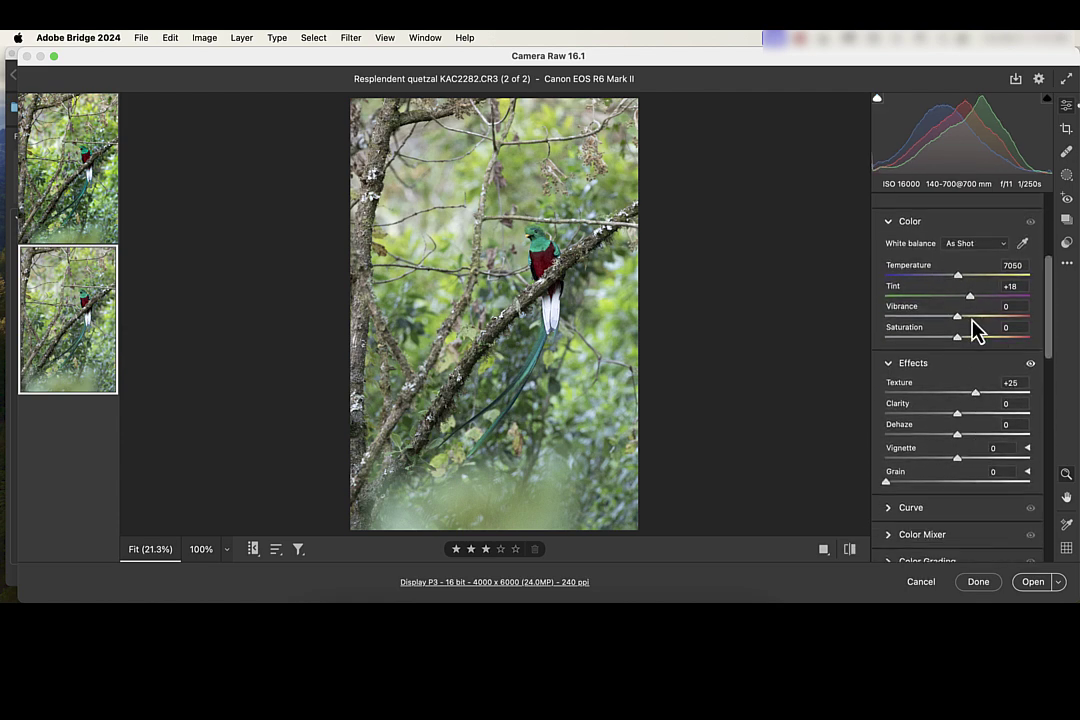
pyautogui.click(969, 318)
pyautogui.click(969, 337)
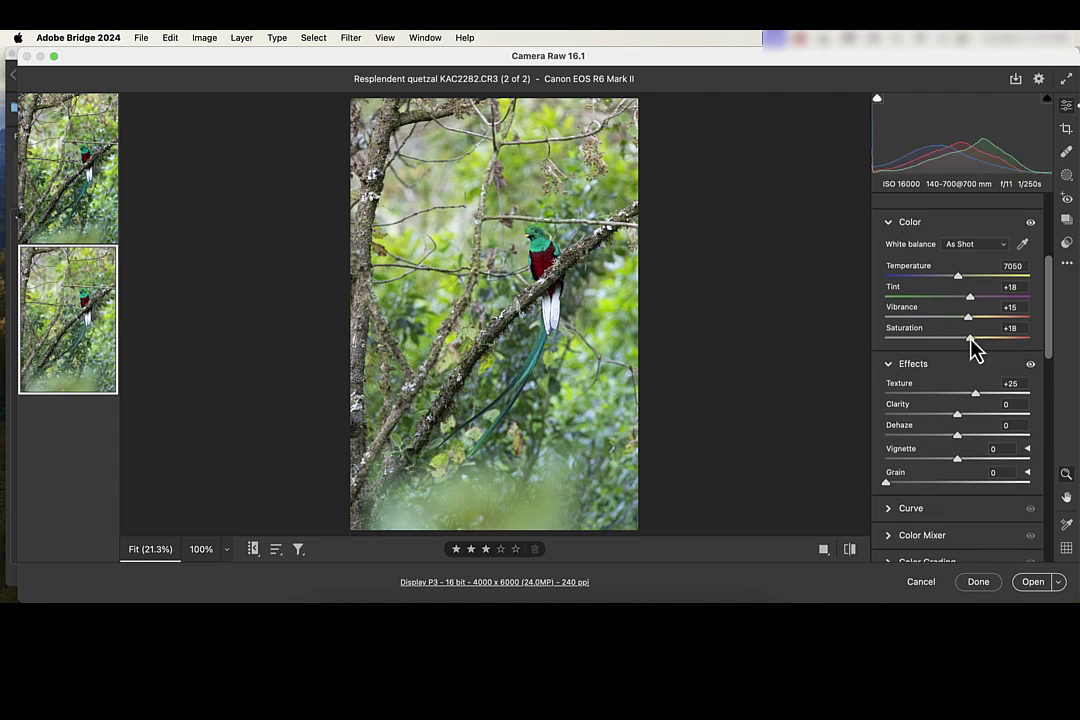
pyautogui.scroll(5, 972, 348)
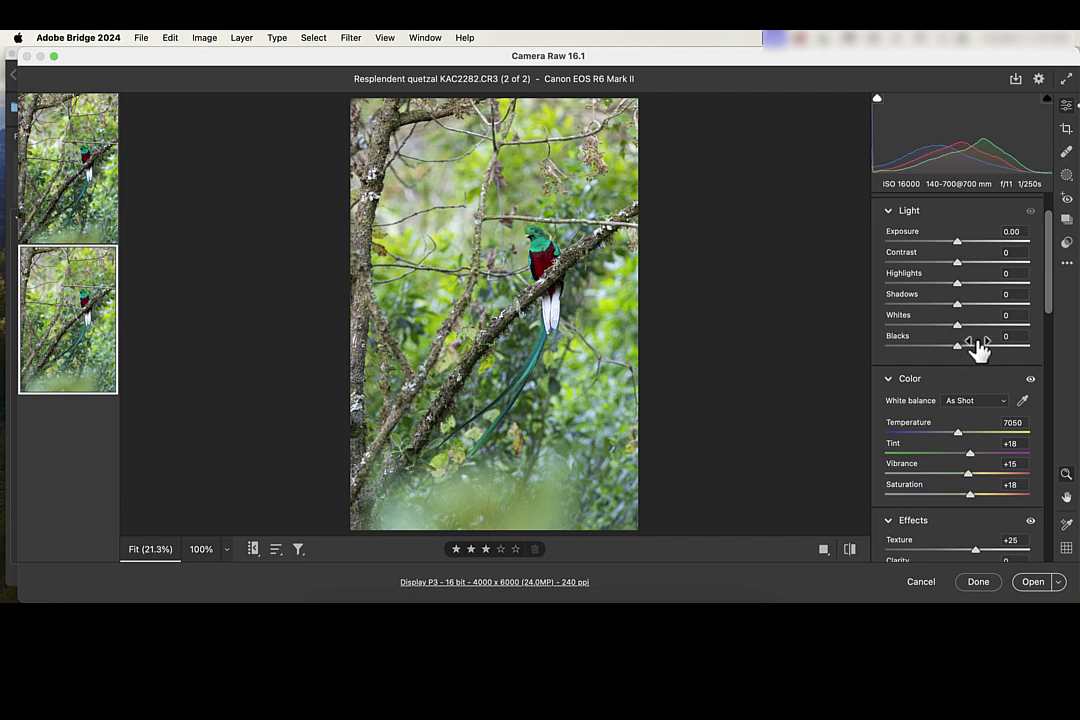
pyautogui.scroll(1, 1012, 325)
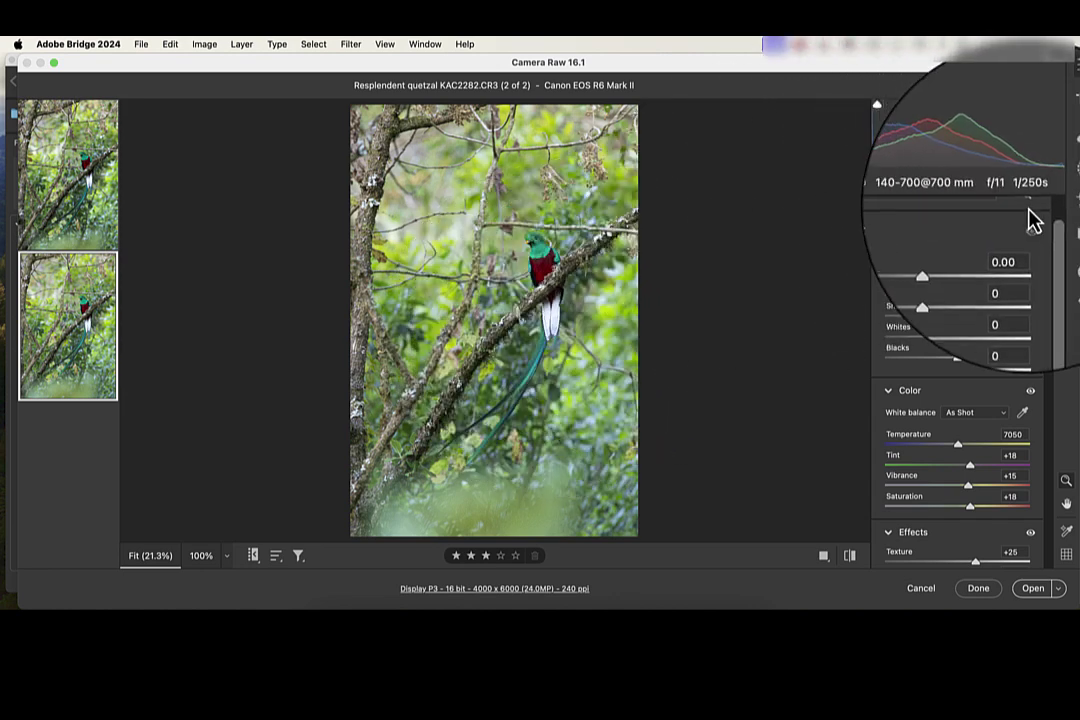
# Step: Lower KAC2282's Highlights to -12, check the bird at 100%, then raise Shadows to +81
pyautogui.moveTo(957, 296); pyautogui.dragTo(948, 296)
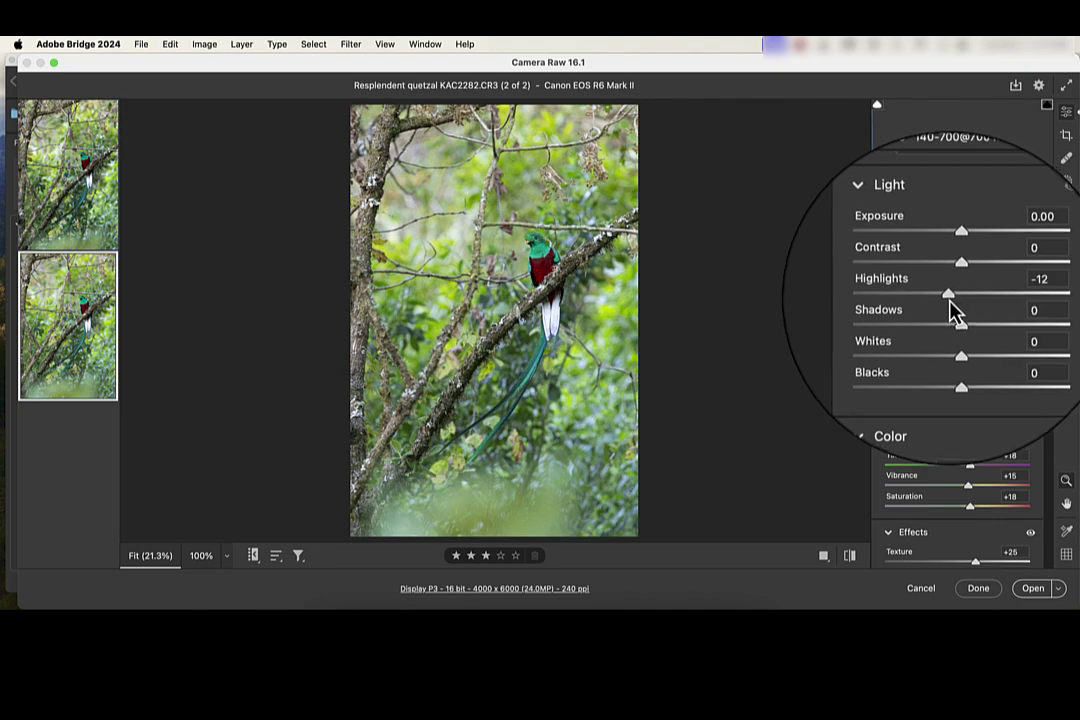
pyautogui.click(543, 278)
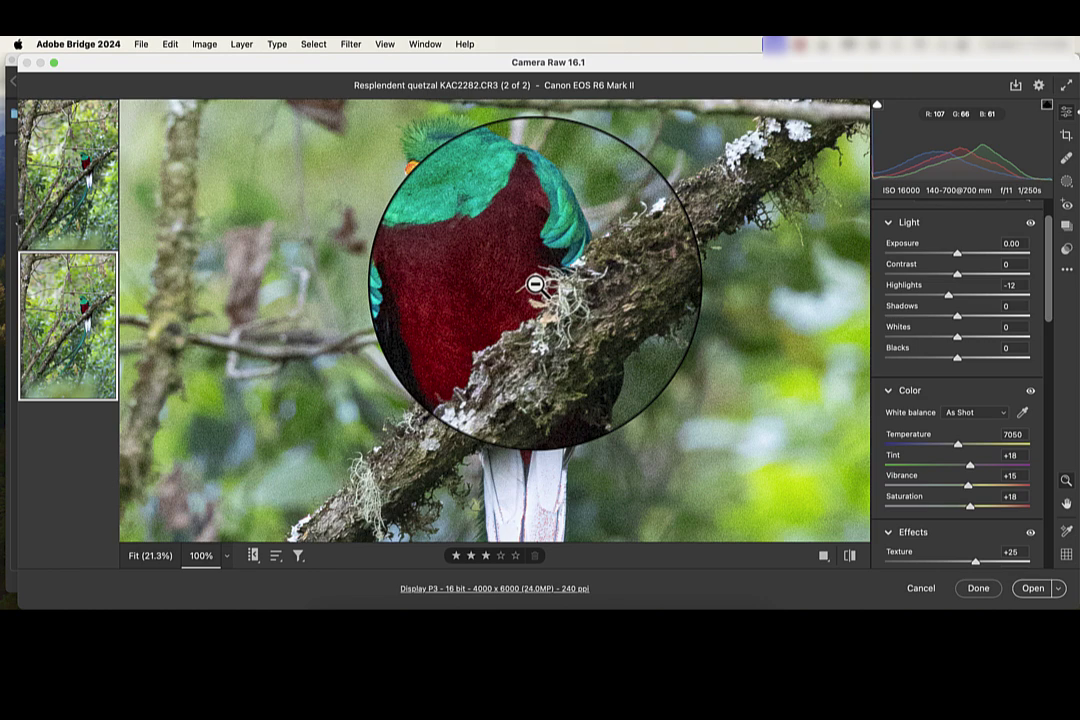
pyautogui.click(535, 285)
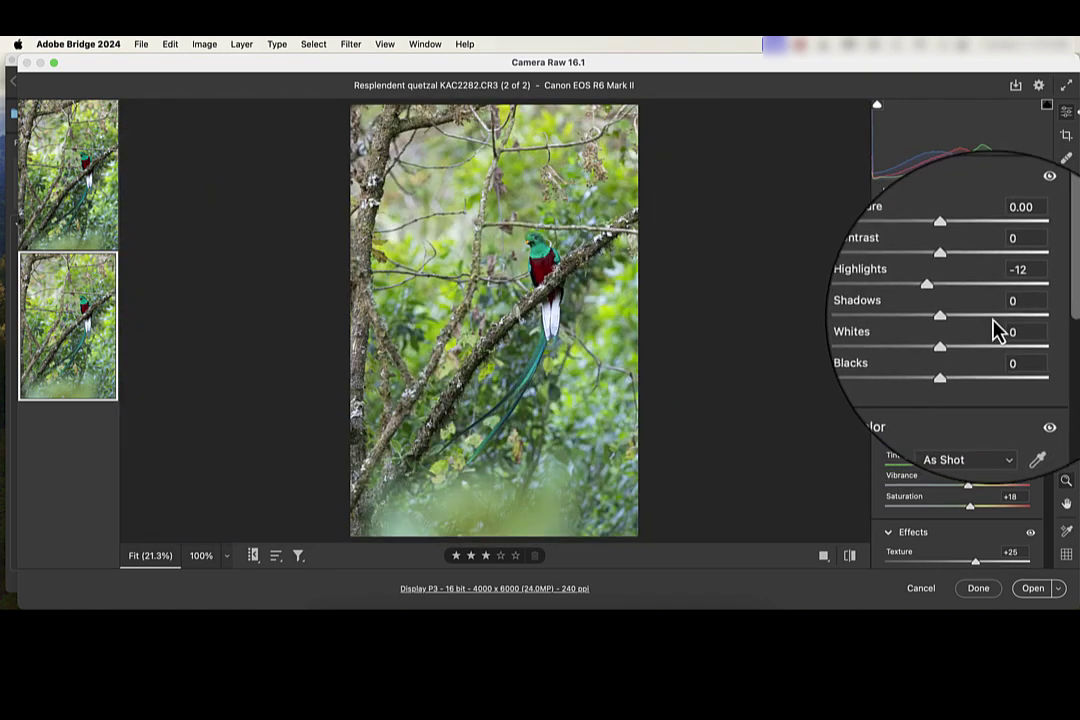
pyautogui.click(997, 330)
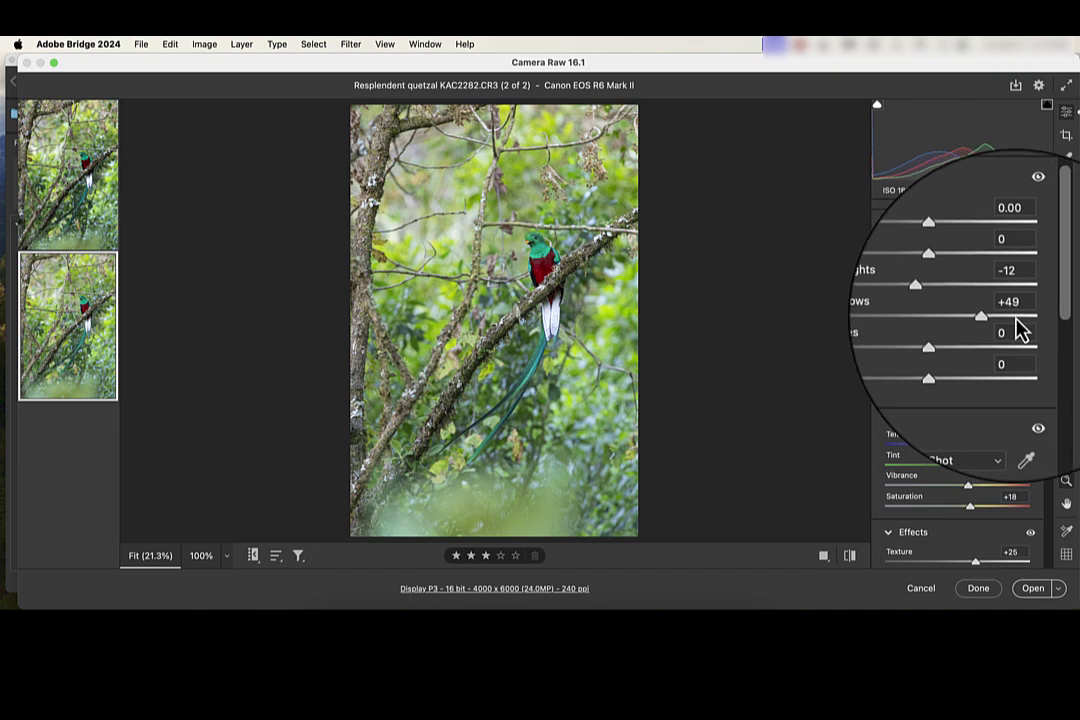
pyautogui.click(1016, 322)
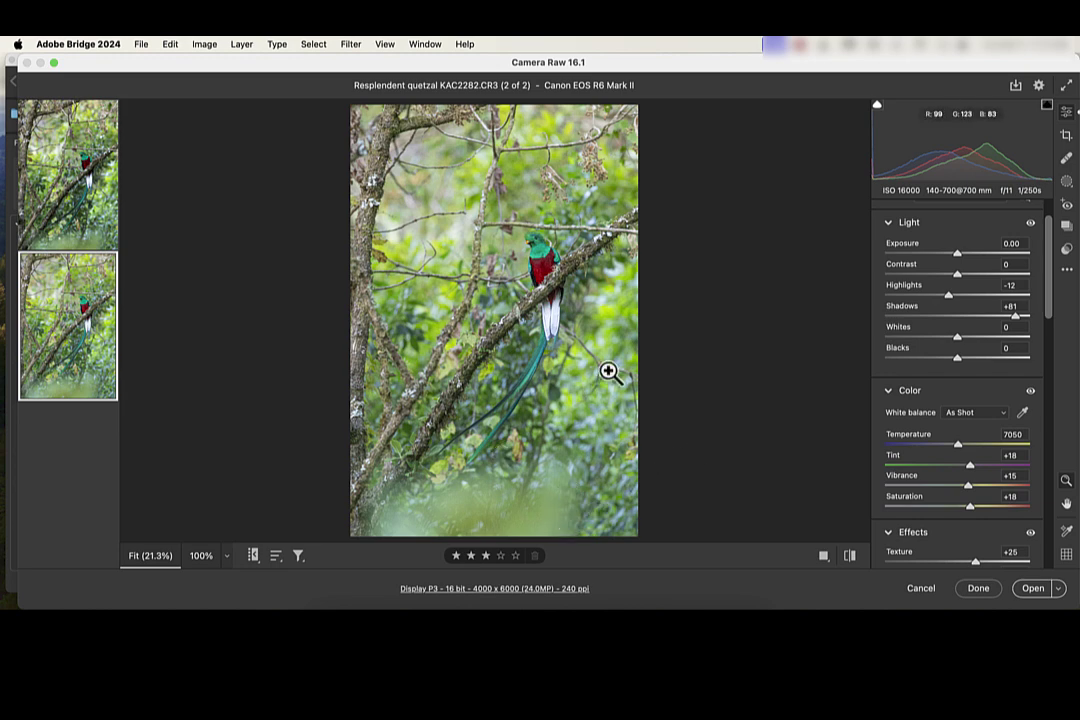
pyautogui.click(57, 196)
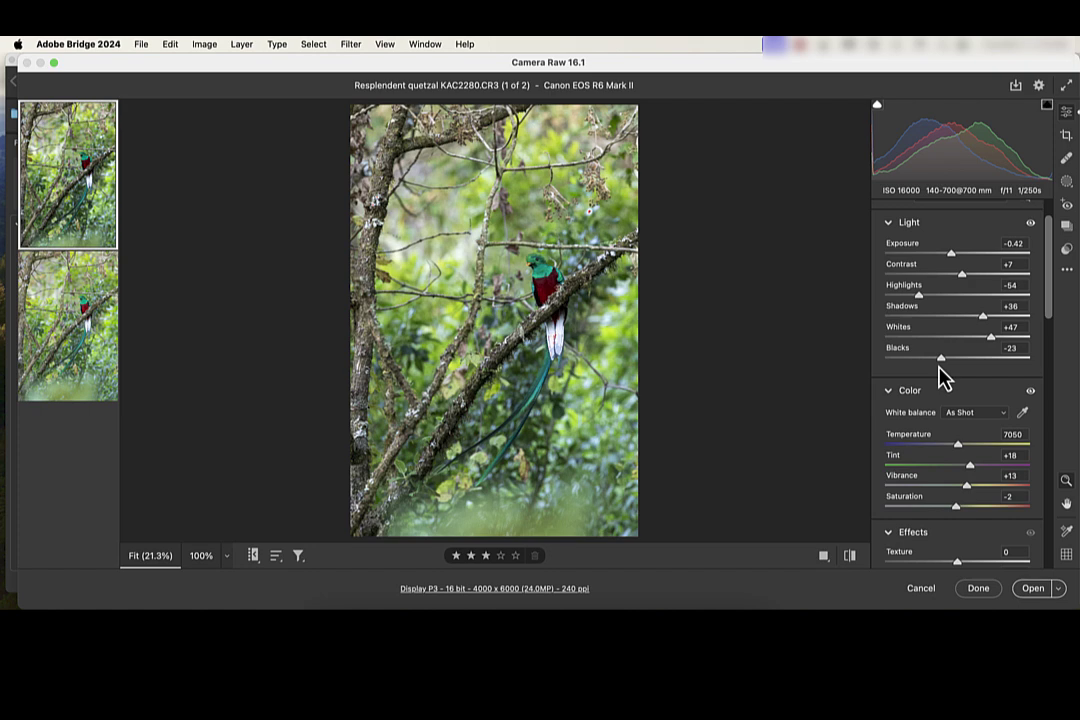
pyautogui.scroll(-3, 940, 375)
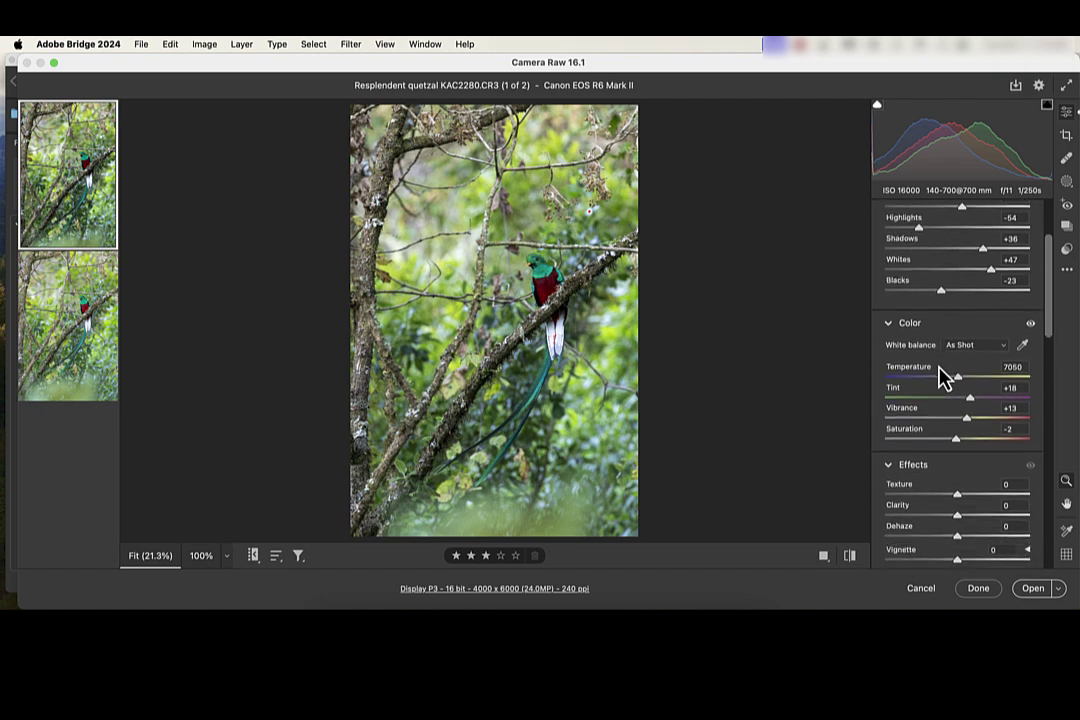
pyautogui.scroll(-3, 940, 378)
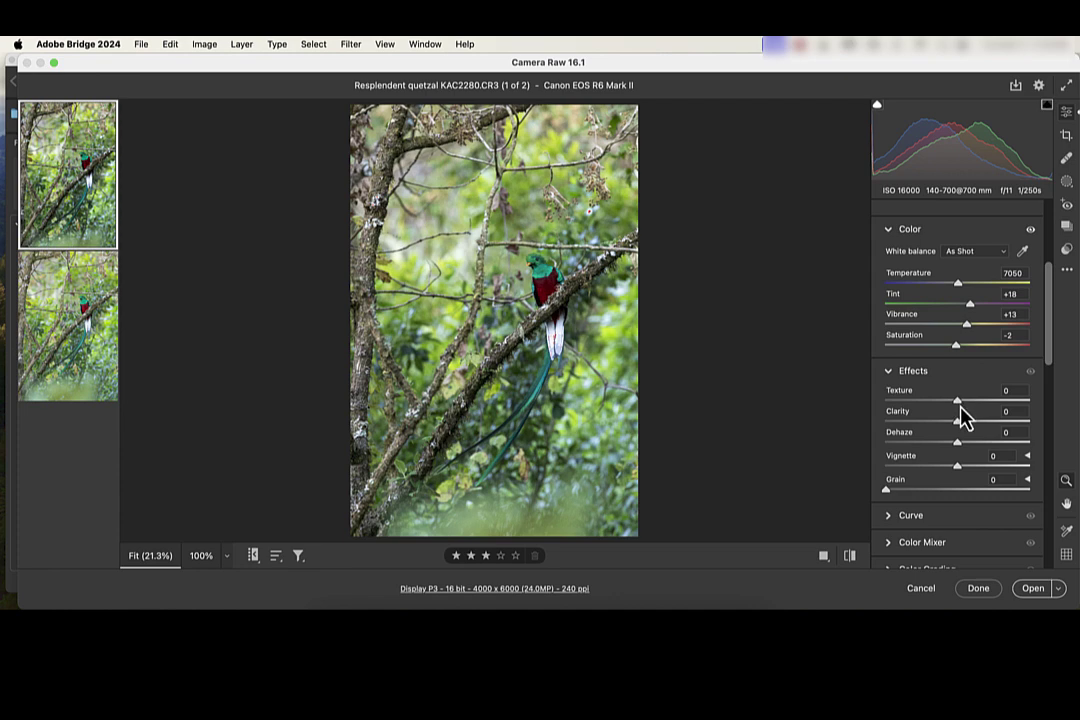
pyautogui.scroll(5, 960, 415)
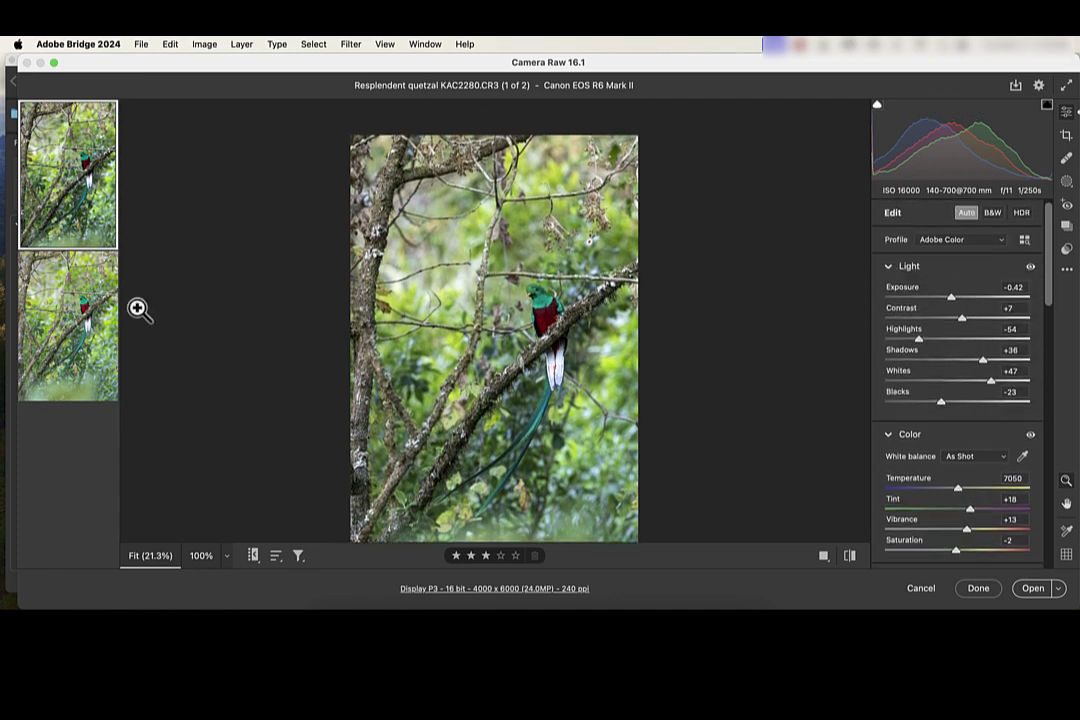
pyautogui.click(75, 325)
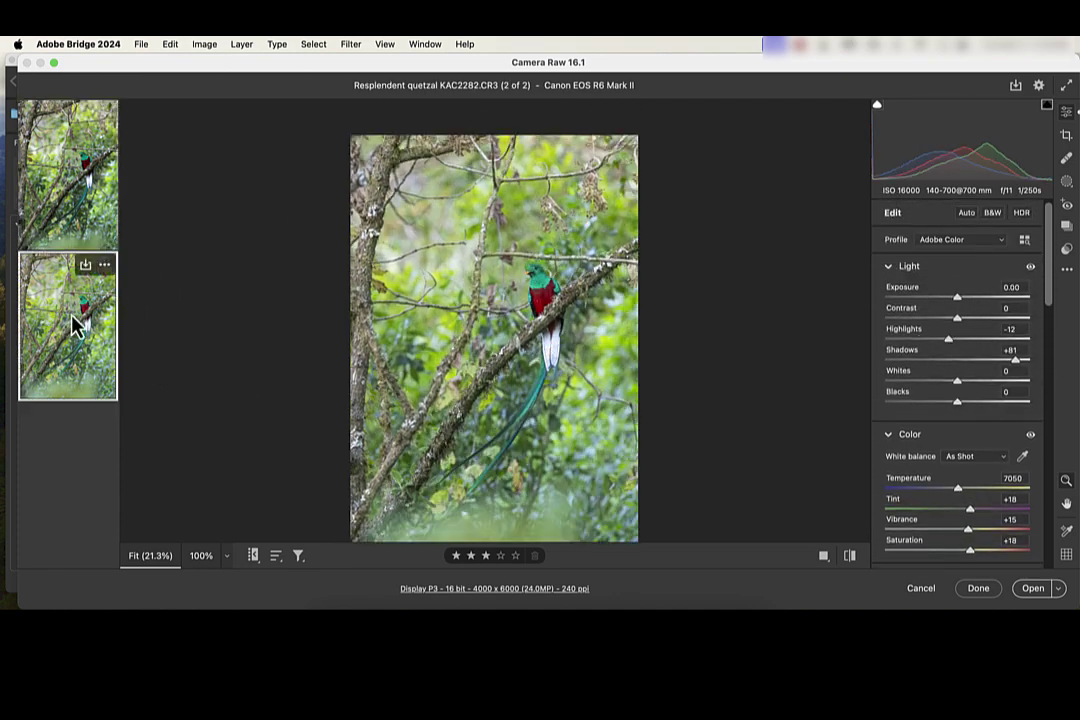
pyautogui.click(45, 218)
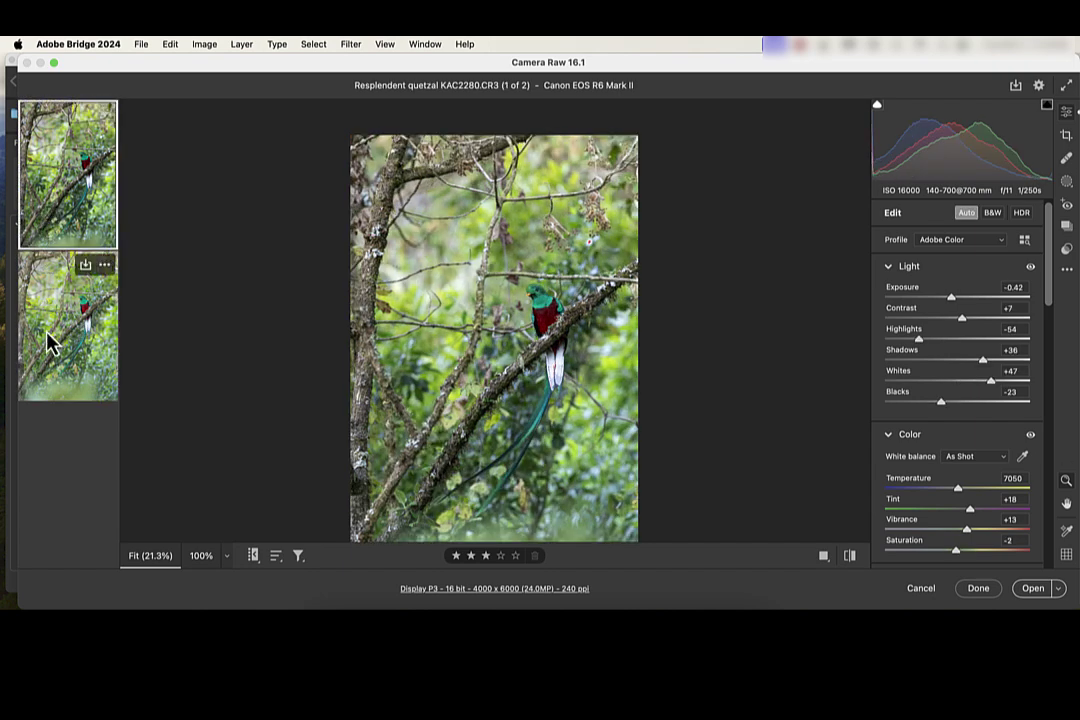
pyautogui.click(50, 328)
pyautogui.click(57, 231)
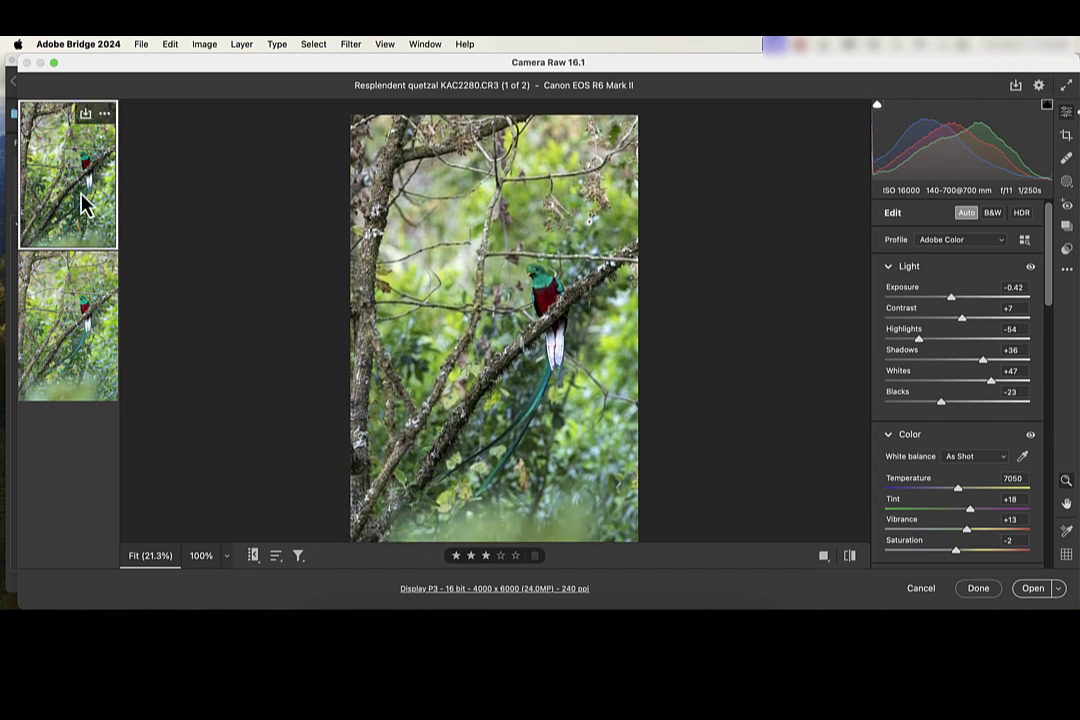
pyautogui.click(85, 316)
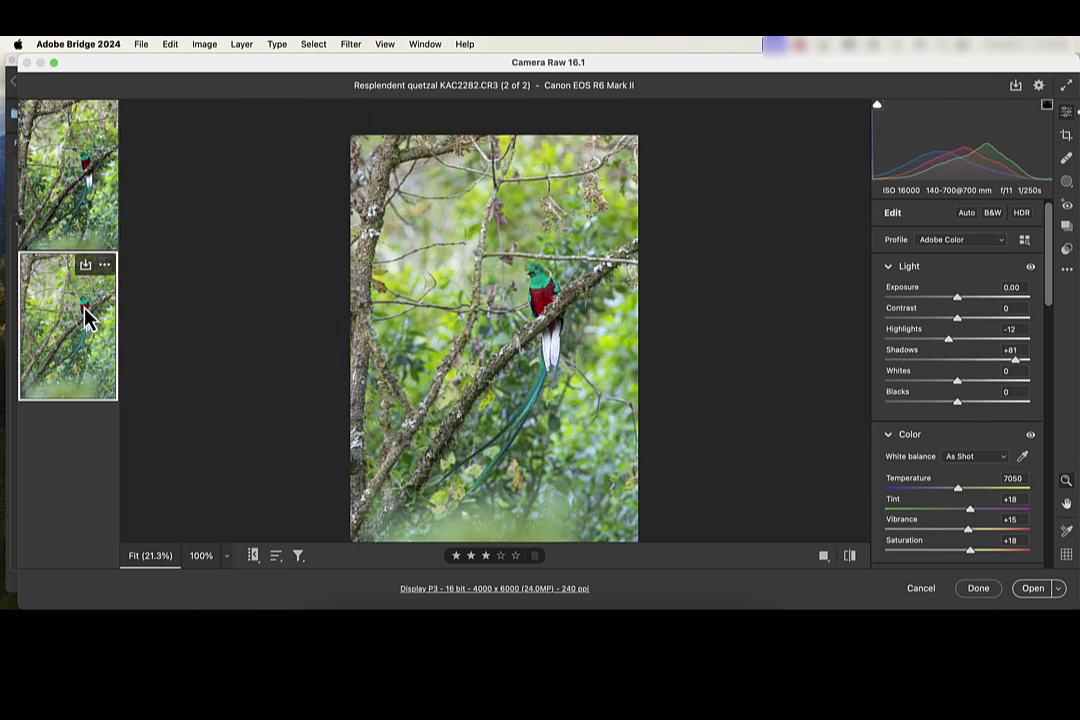
pyautogui.click(89, 230)
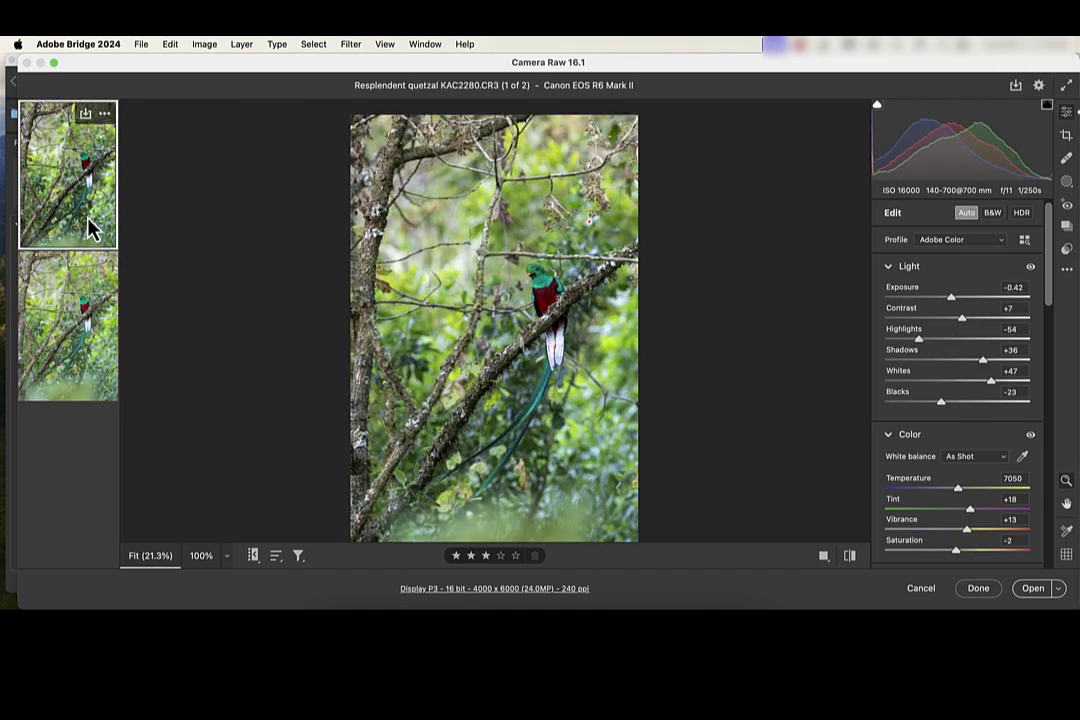
pyautogui.click(87, 318)
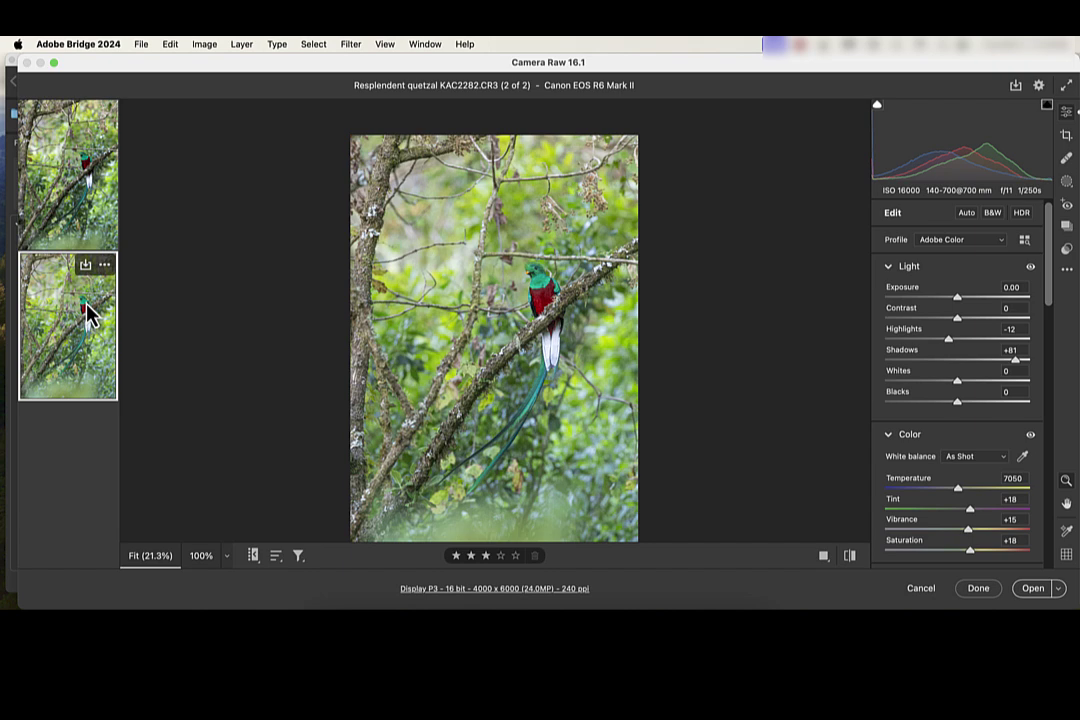
pyautogui.click(88, 229)
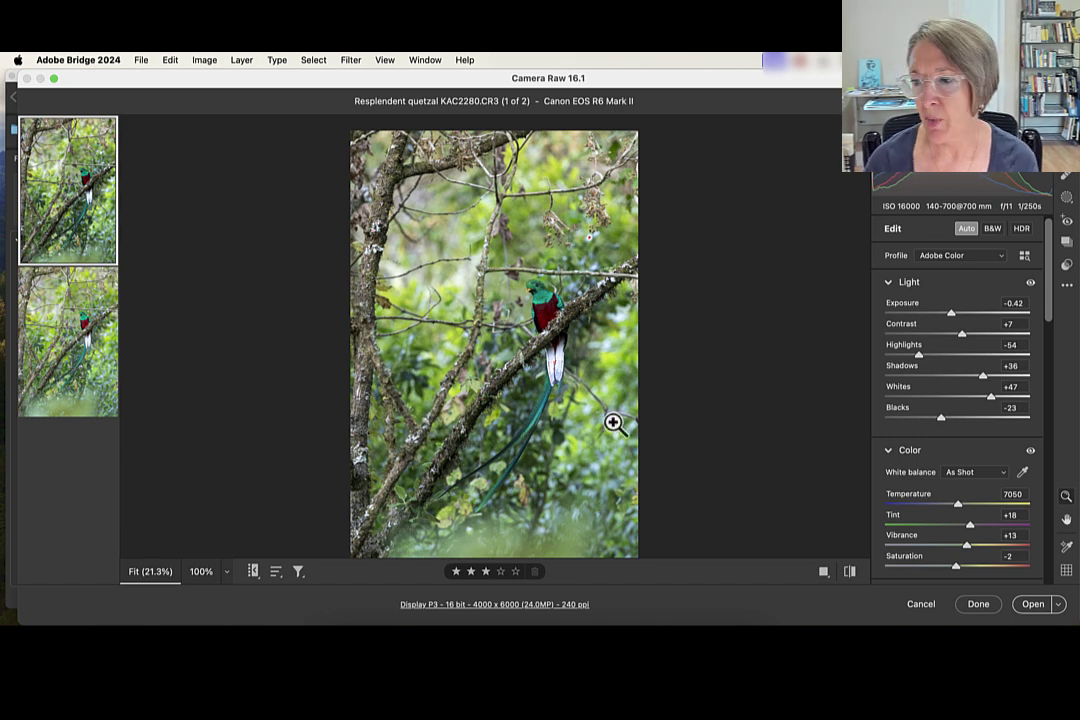
# Step: Close Camera Raw keeping the edits, then select the ten shots KAC2293 through KAC2311
pyautogui.click(978, 606)
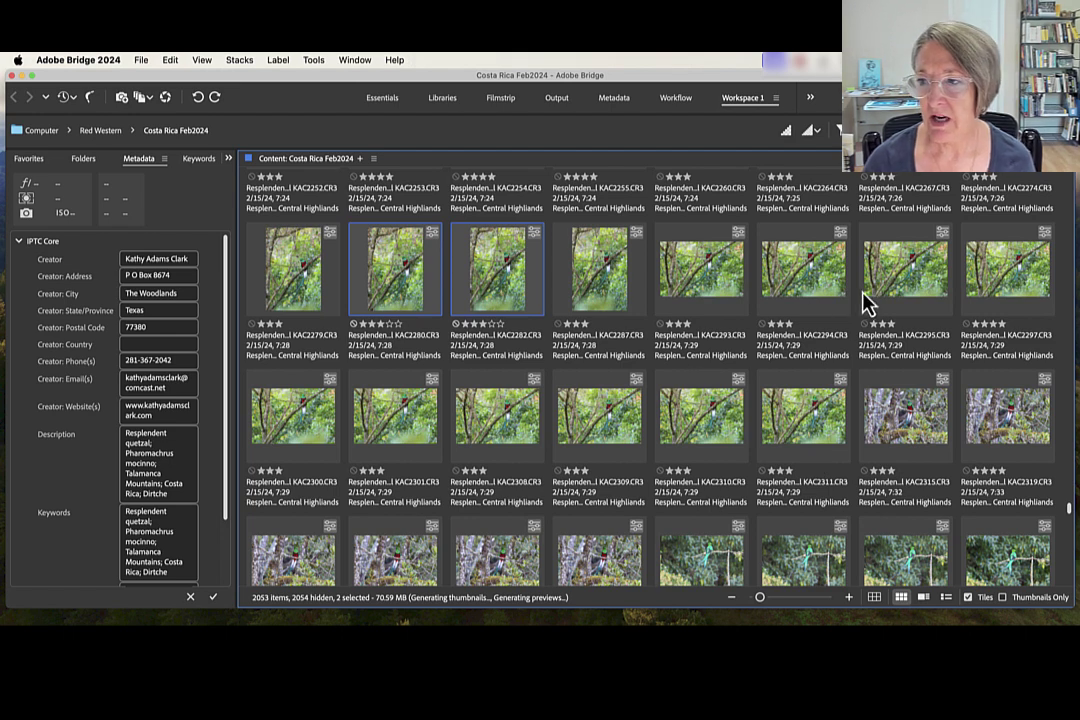
pyautogui.click(693, 273)
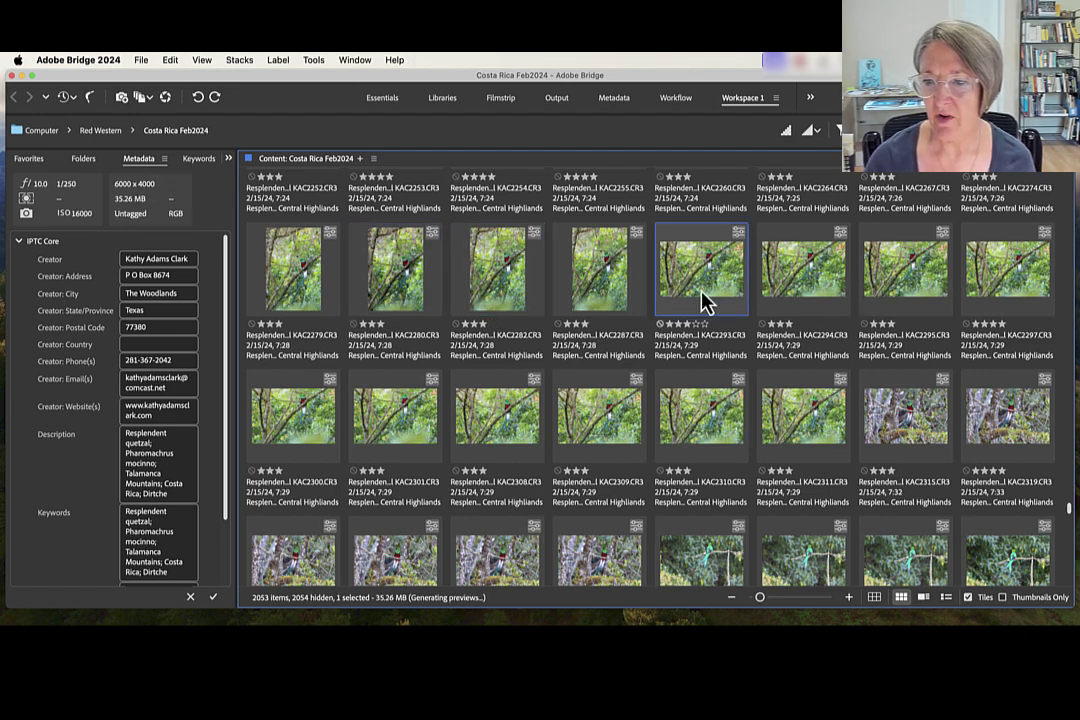
pyautogui.keyDown('shift'); pyautogui.click(810, 435); pyautogui.keyUp('shift')
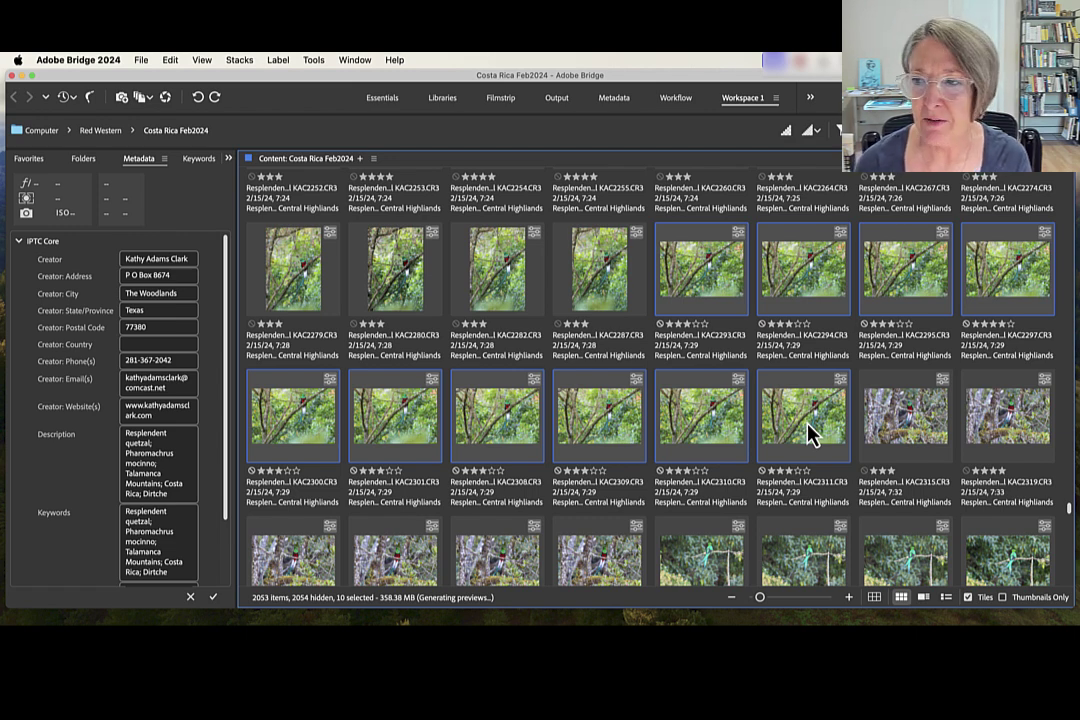
# Step: Open the ten selected shots in Camera Raw and select all of them in the filmstrip
pyautogui.doubleClick(718, 293)
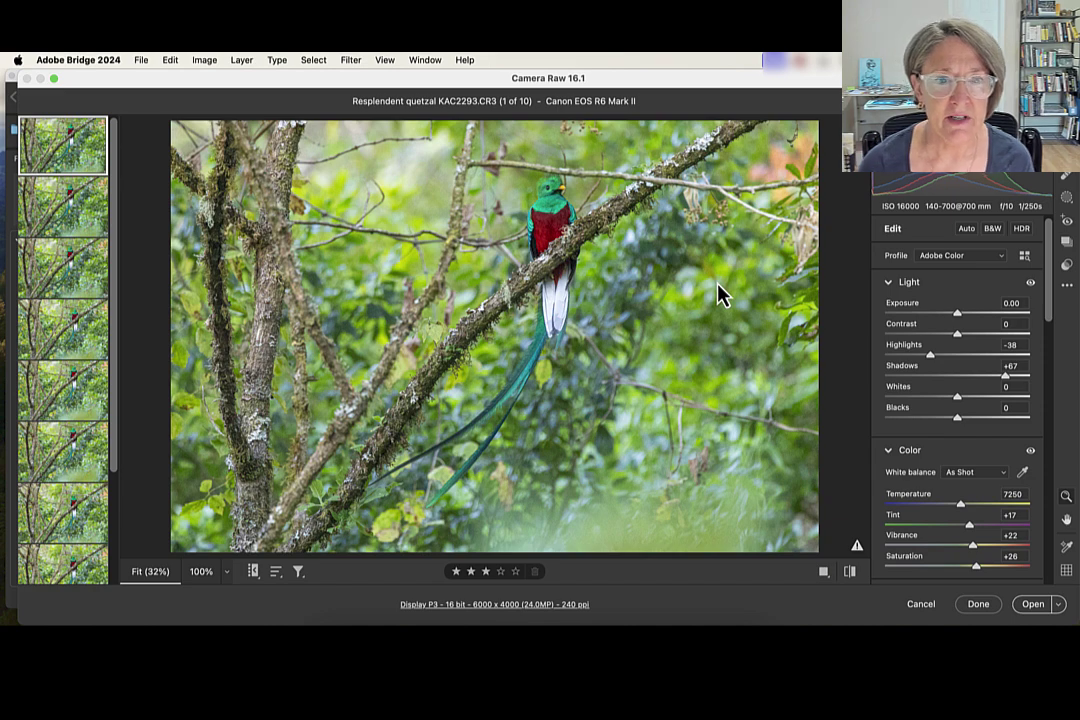
pyautogui.click(171, 62)
pyautogui.click(181, 187)
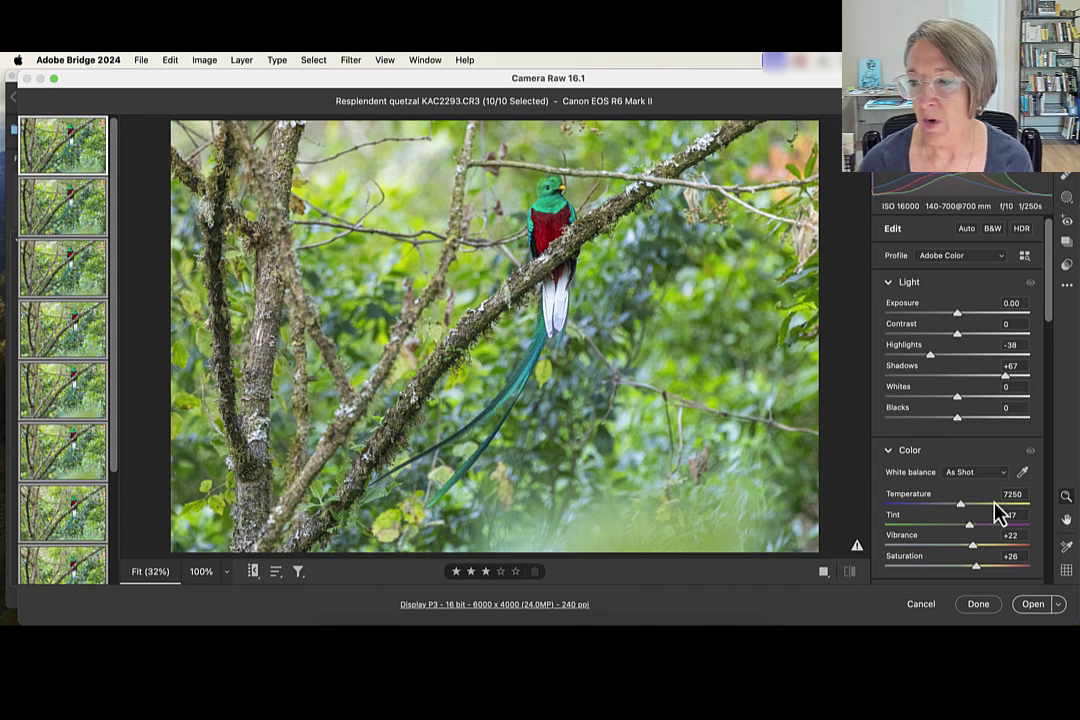
pyautogui.scroll(-5, 997, 512)
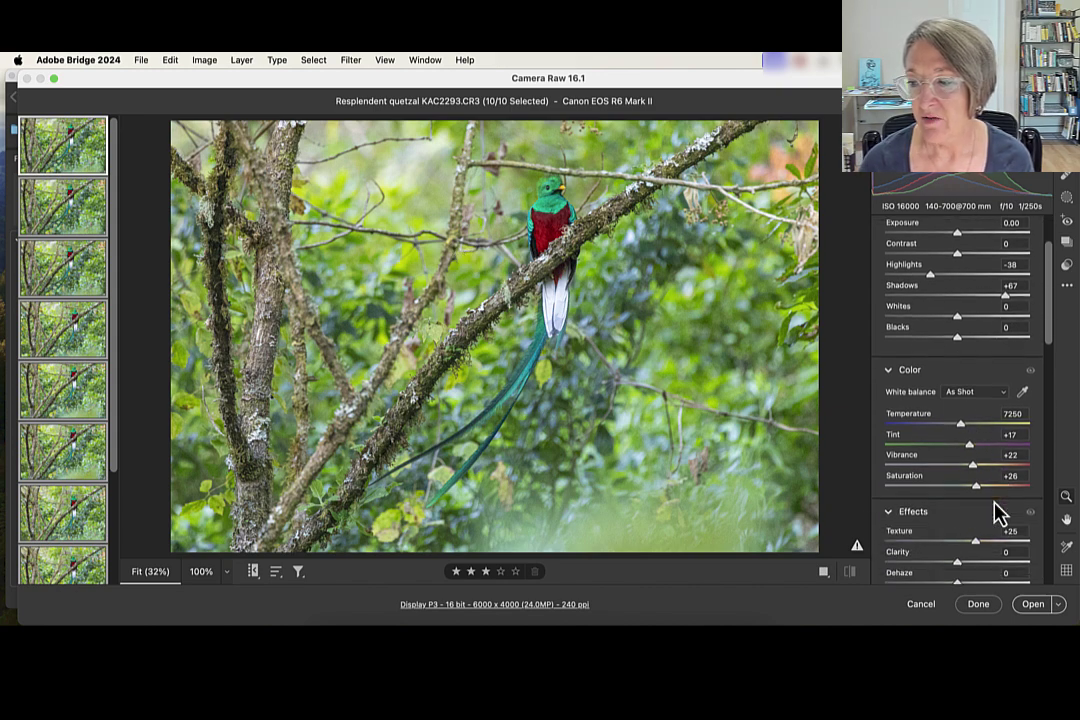
pyautogui.scroll(-2, 997, 512)
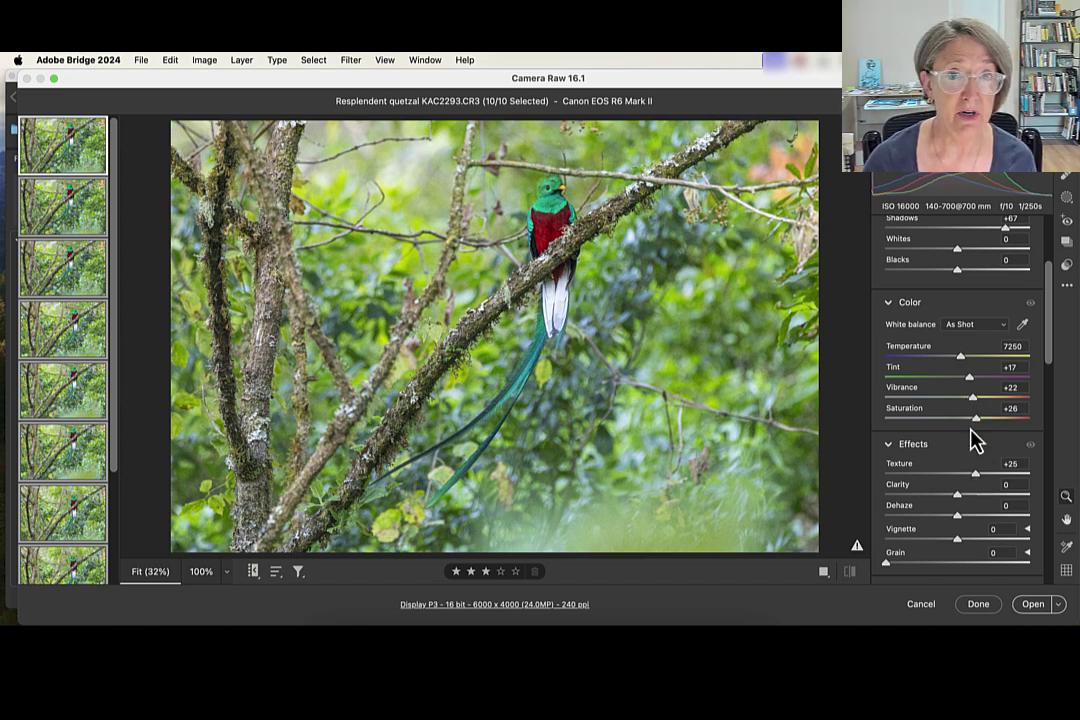
pyautogui.scroll(6, 976, 448)
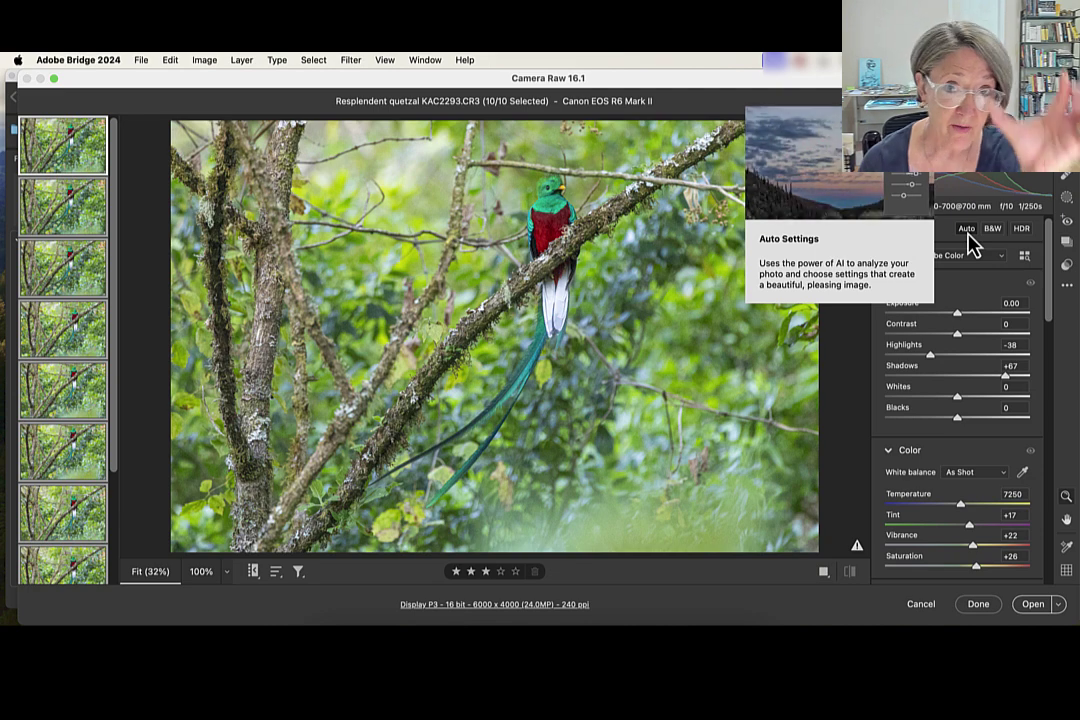
pyautogui.click(170, 62)
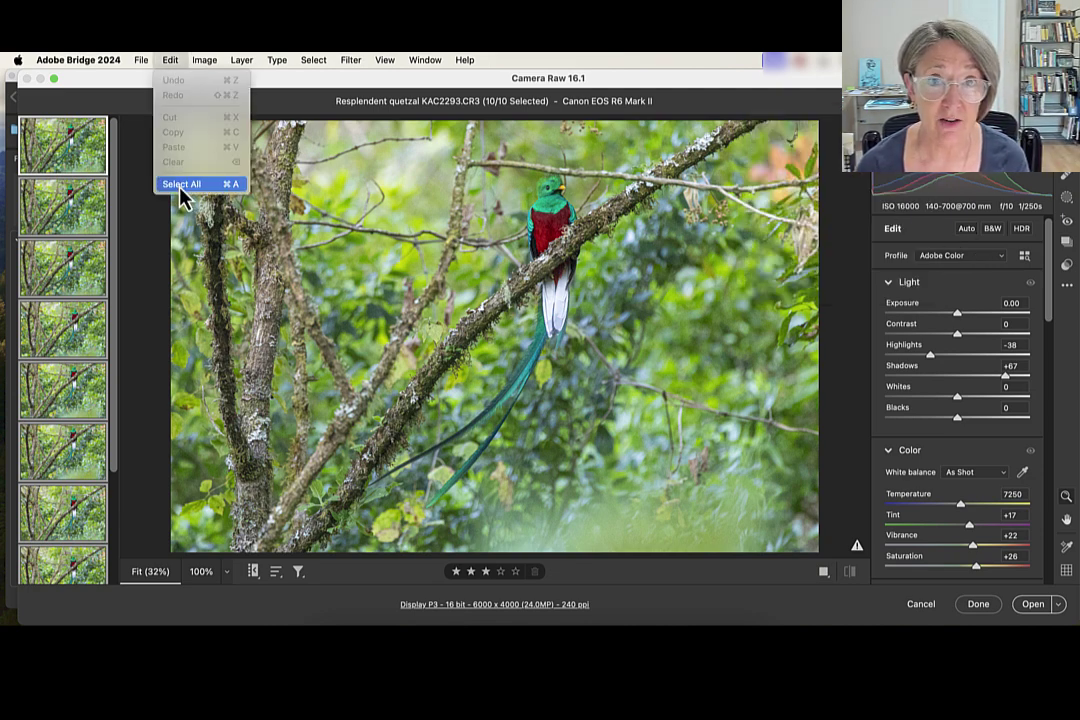
pyautogui.click(181, 185)
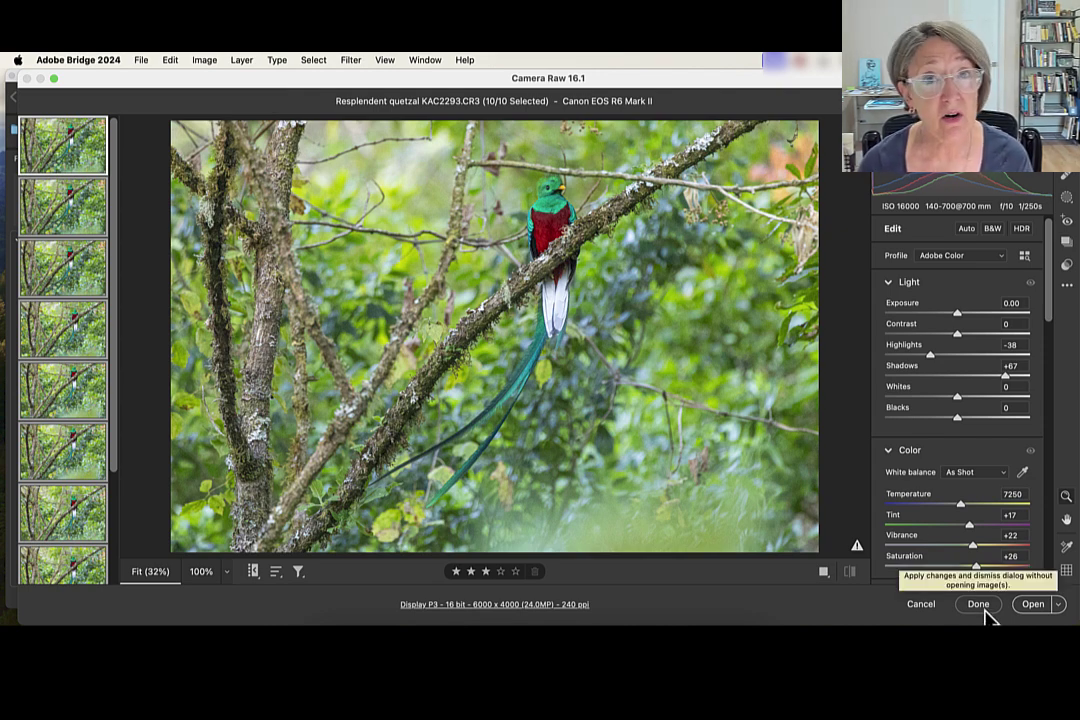
# Step: Close Camera Raw with Done, keeping the ten shots' settings and returning to Bridge
pyautogui.click(983, 610)
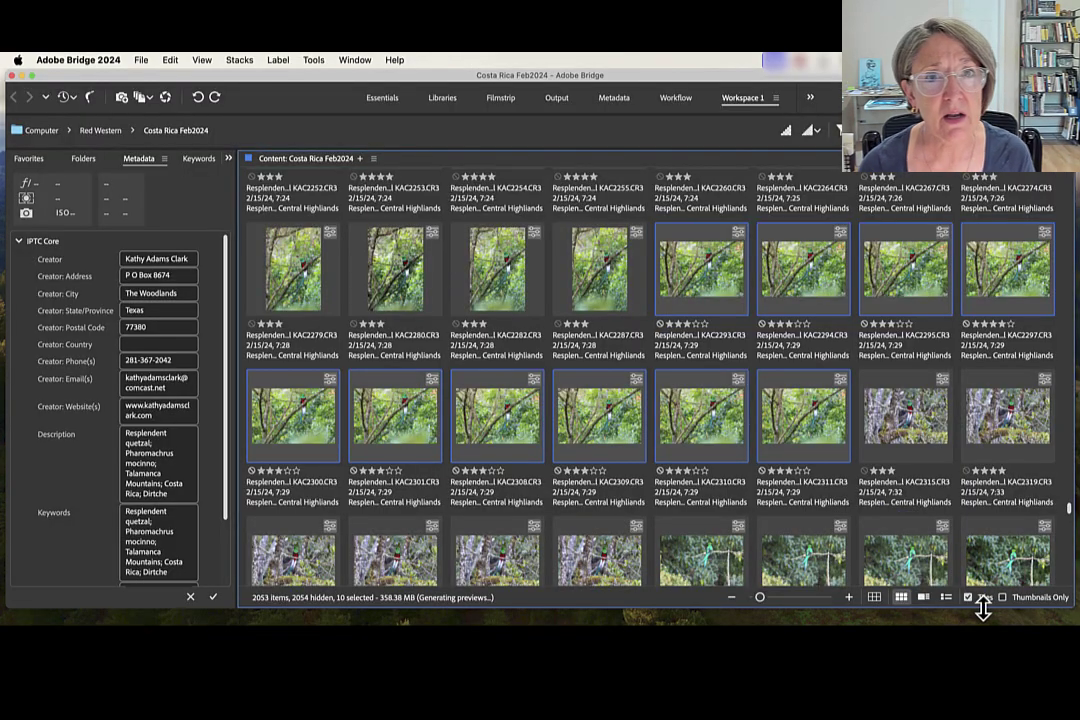